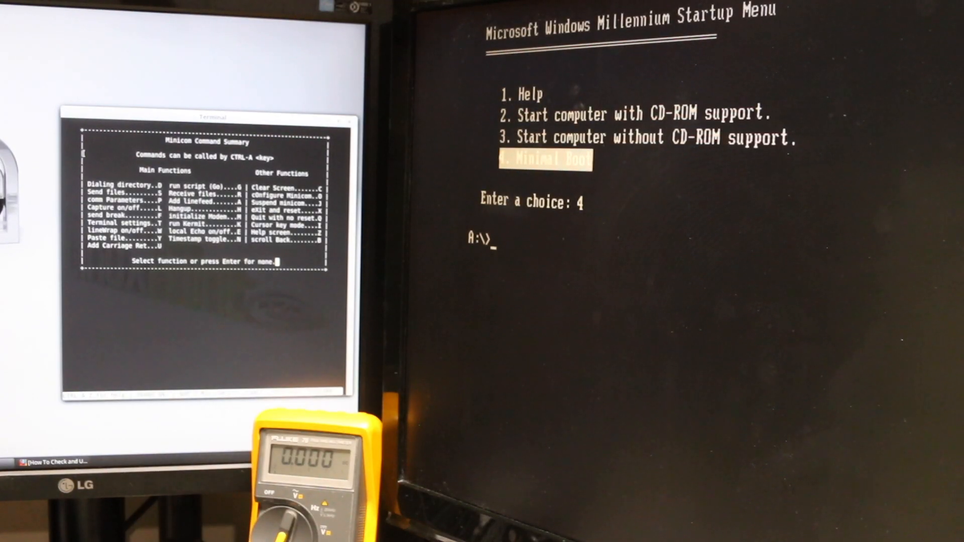
text(files)
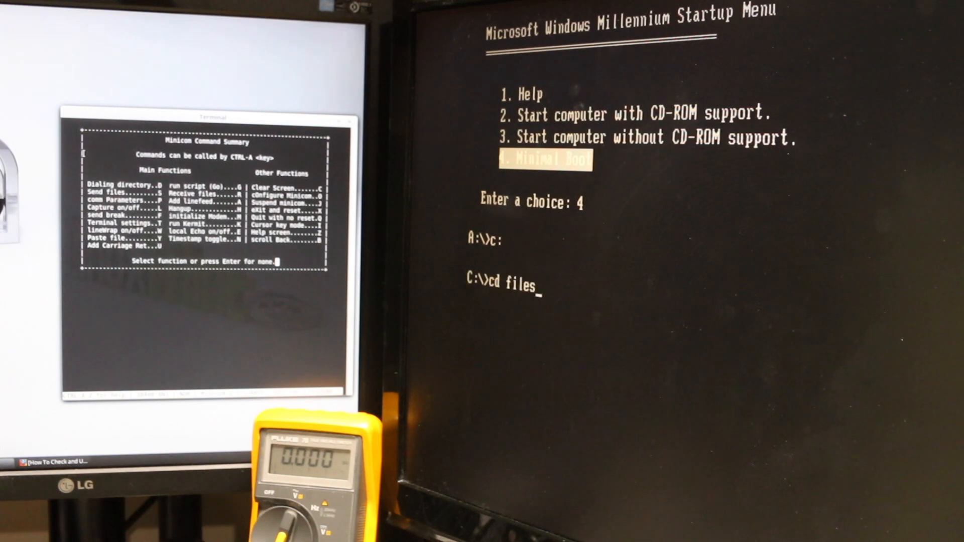
text(\telix)
Step: Enter the Telix folder on drive C and start Telix 3.15
key(Return)
text(teli)
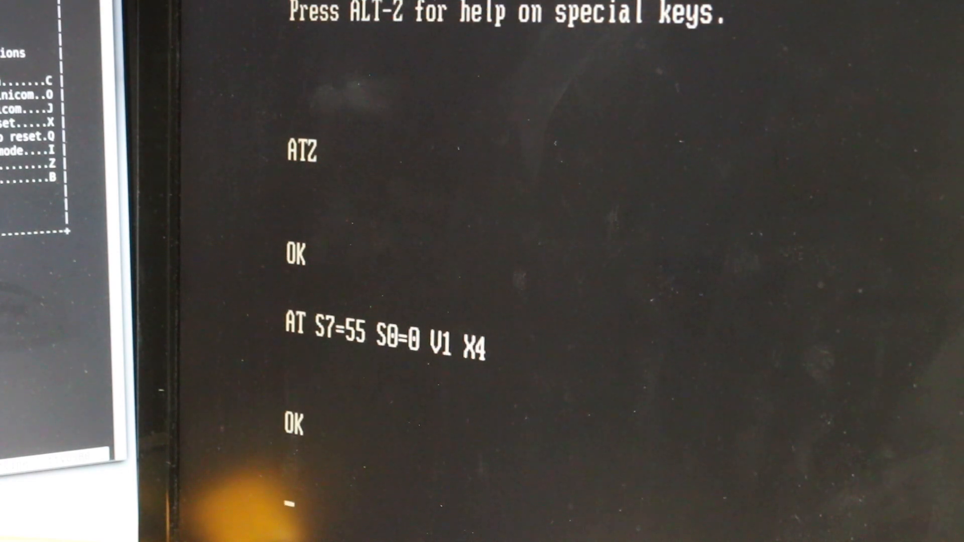
Step: Bring up Telix's default-settings menu after the ATZ and AT S7=55 S0=0 V1 X4 init strings
key(ctrl+a)
key(o)
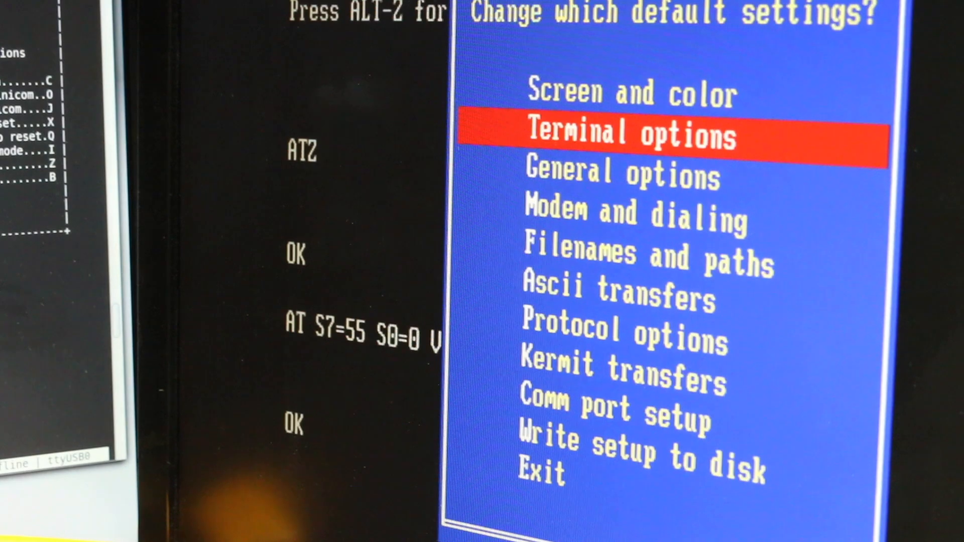
Step: Review Terminal options, then show Modem and dialing parameters with init string AT S7=55 S0=0 V1 X4
key(Return)
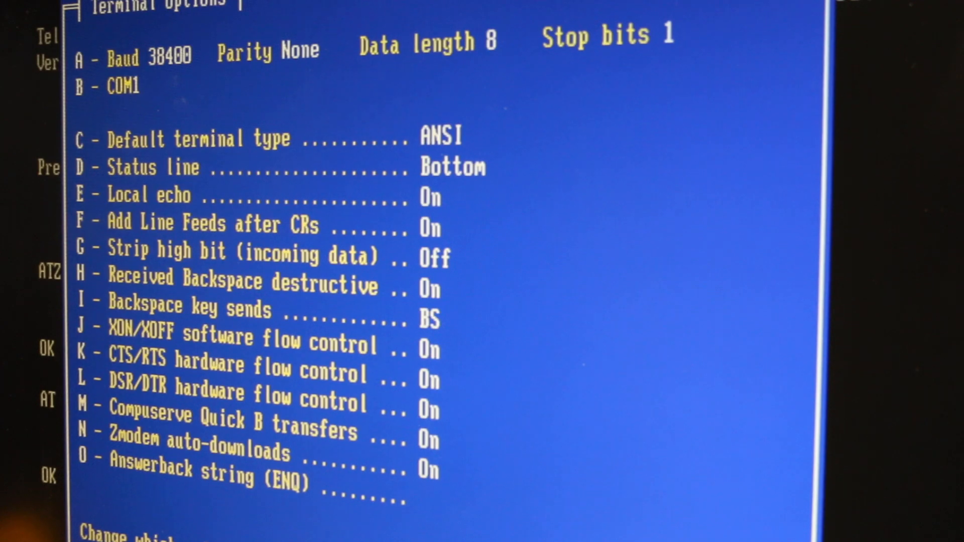
key(Escape)
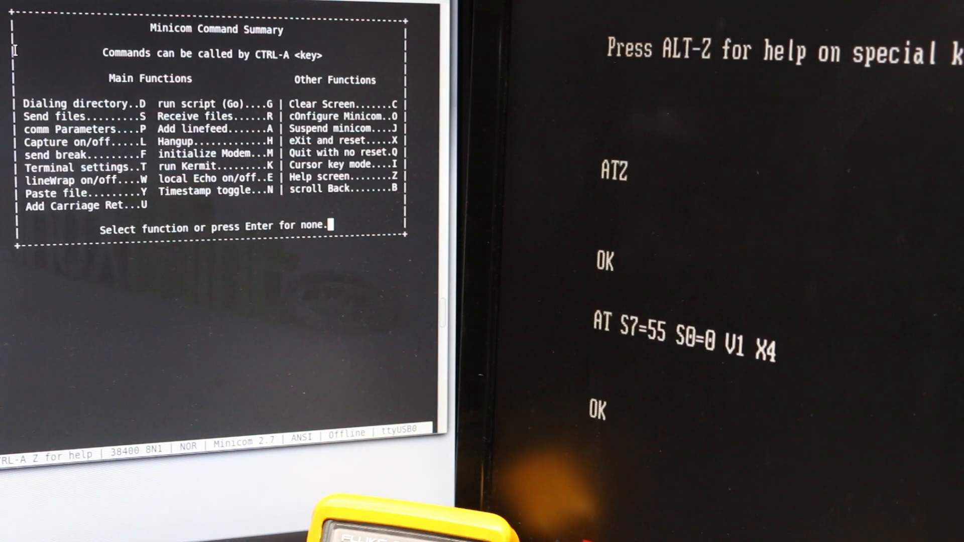
Step: View Minicom's Comm Parameters of 38400 8N1, then show the Terminal settings
key(p)
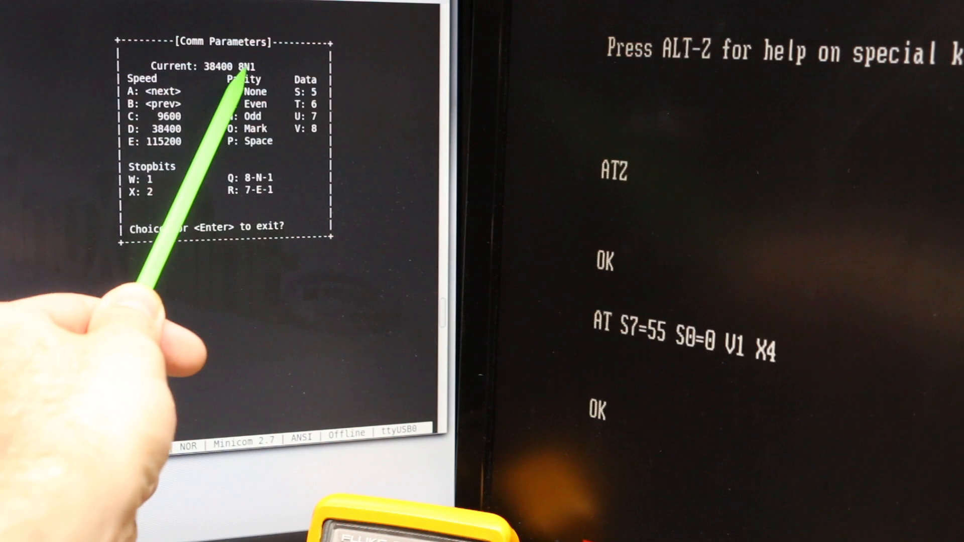
key(Return)
key(ctrl+a)
key(t)
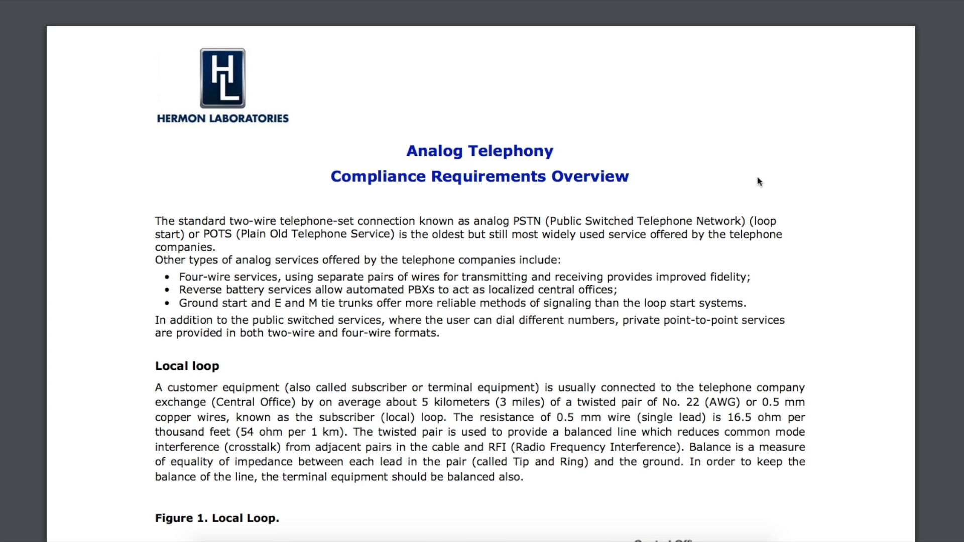
scroll(759, 180, down, 5)
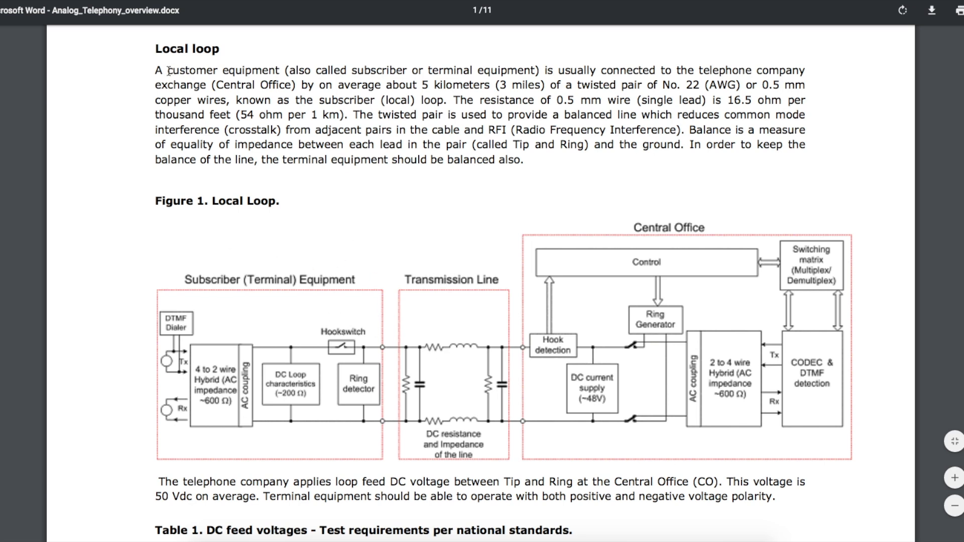
Step: Highlight the Local loop paragraph's first sentence about distance to the exchange
drag(167, 70, 491, 83)
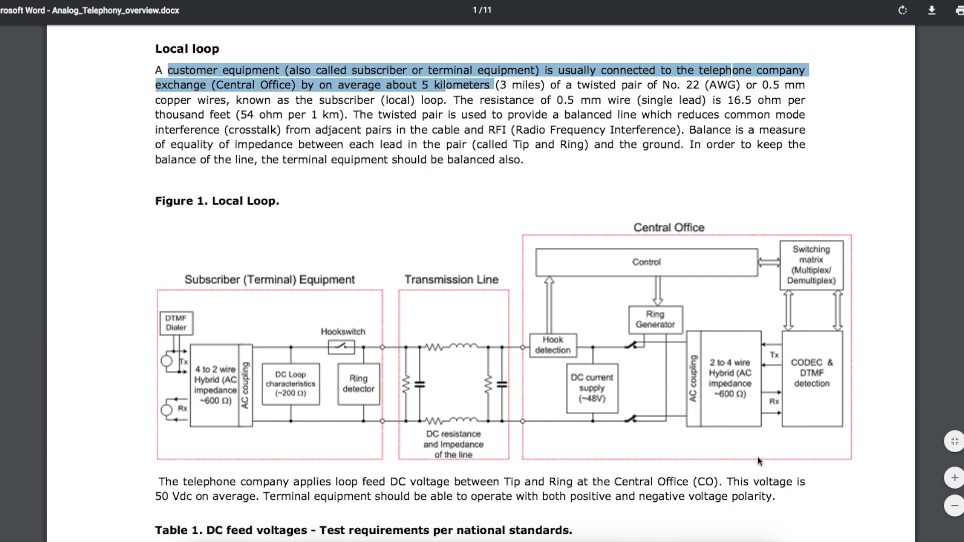
scroll(678, 234, down, 3)
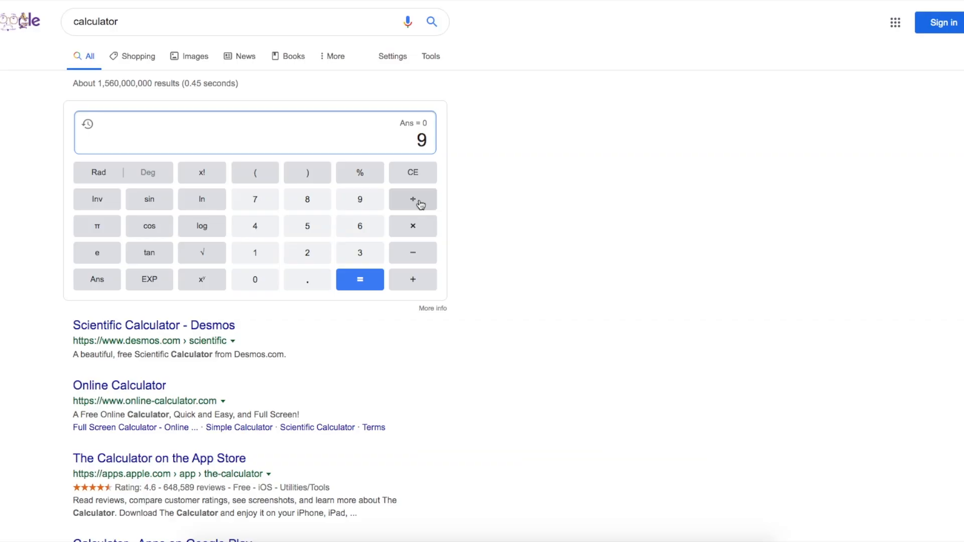
Step: Divide 9 by .02 on the Google calculator to get 450
click(420, 201)
click(307, 280)
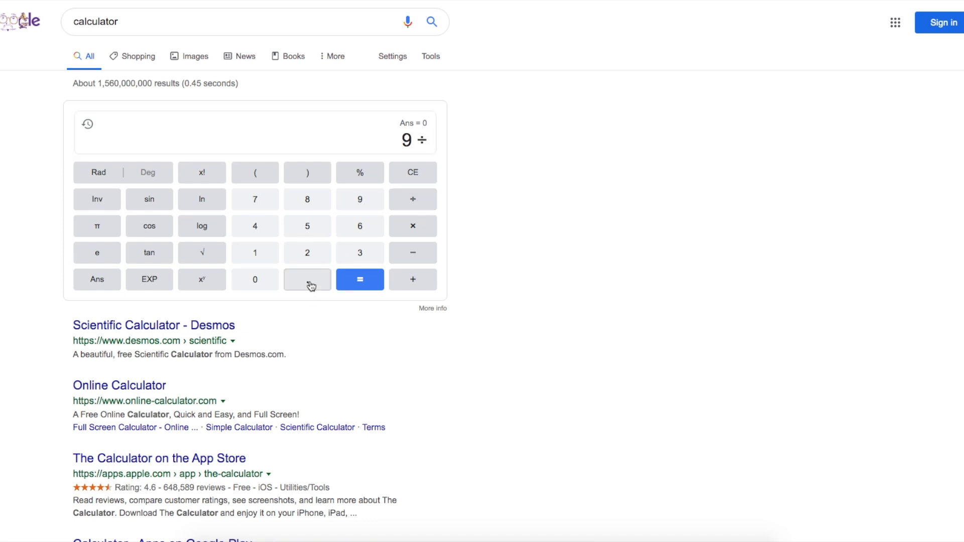
click(255, 279)
click(307, 253)
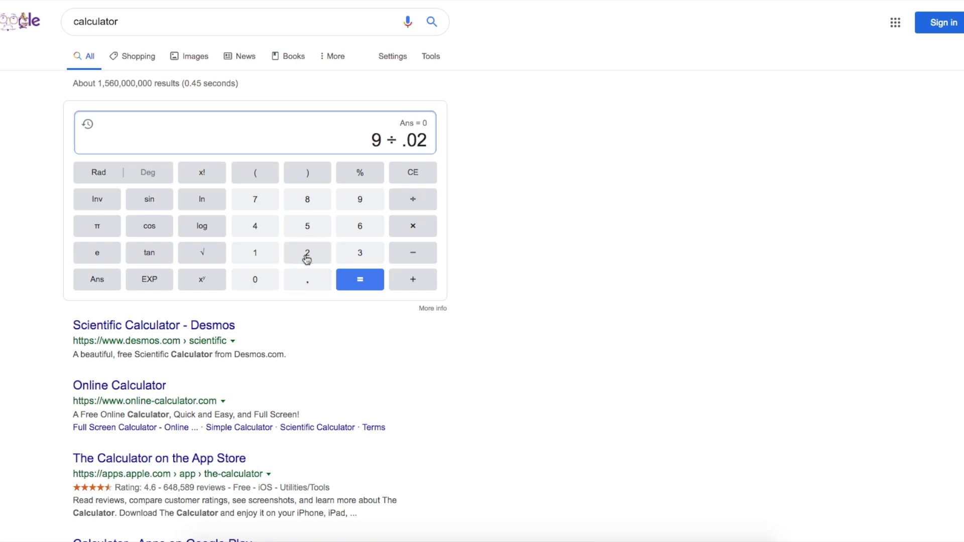
click(360, 280)
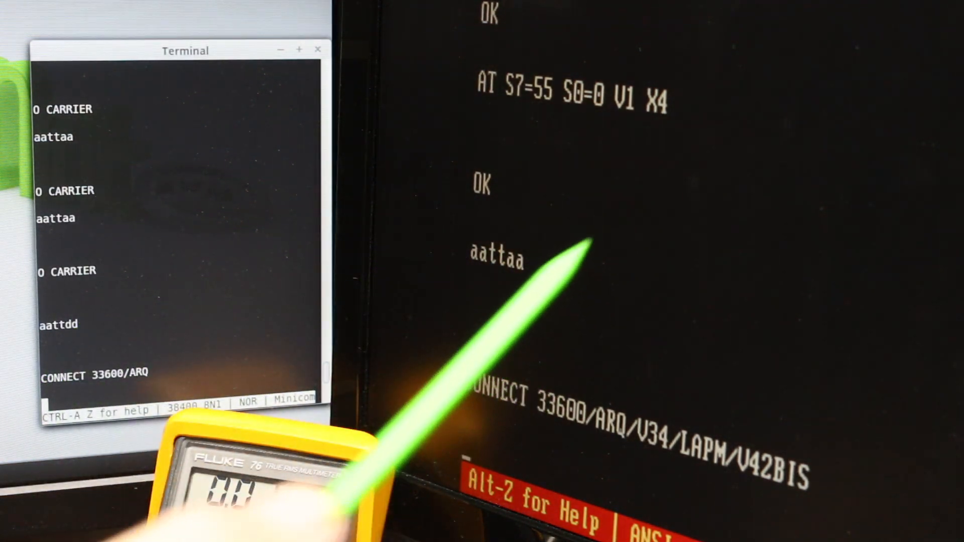
text(Dialup)
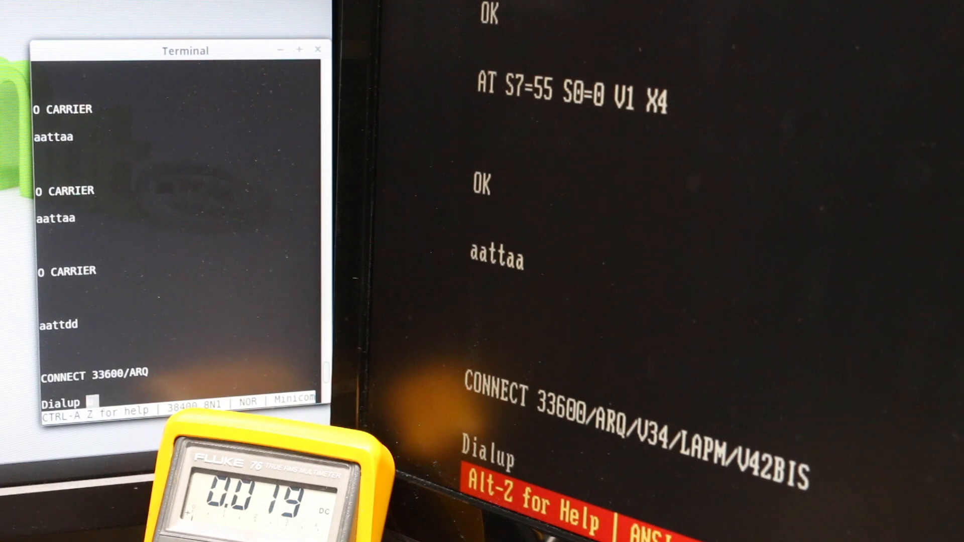
text( modems in 20)
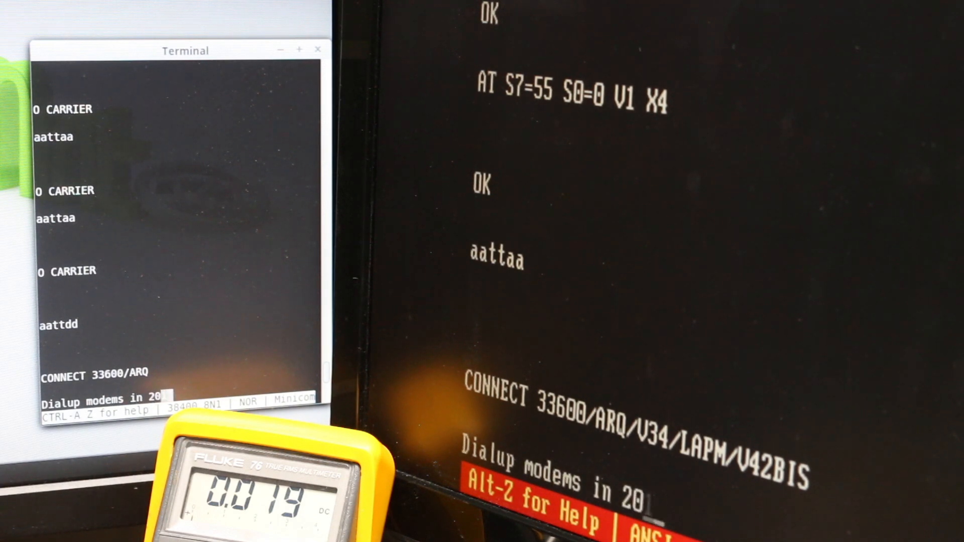
text(19!)
Step: Send "Dialup modems in 2019!" and "Hey Youtube, don't break our sub counters!" over the link
key(Return)
key(Return)
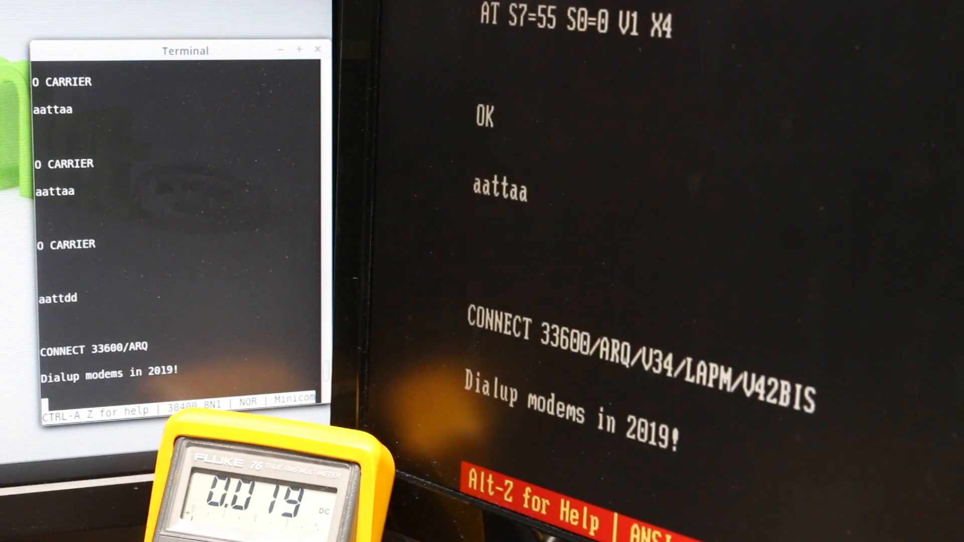
key(Return)
key(Return)
key(Return)
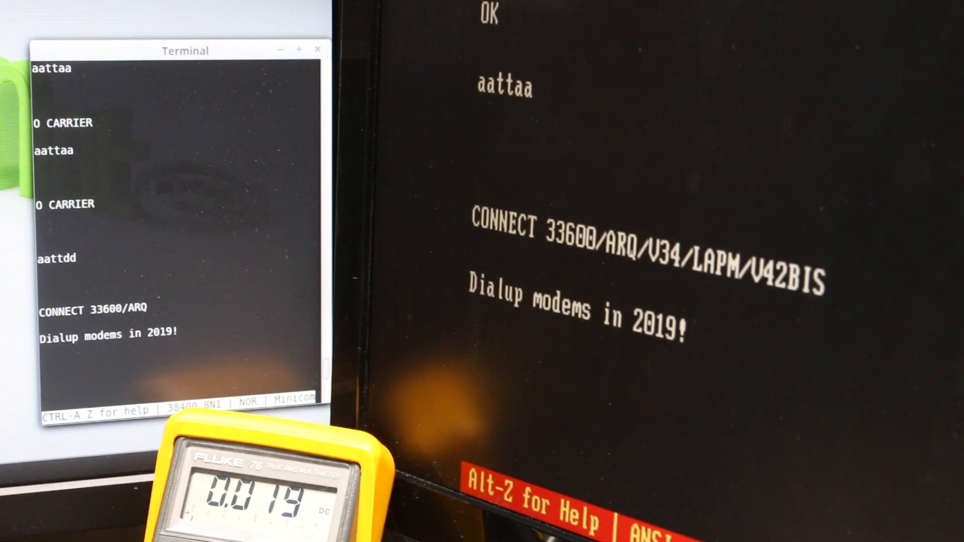
text(H)
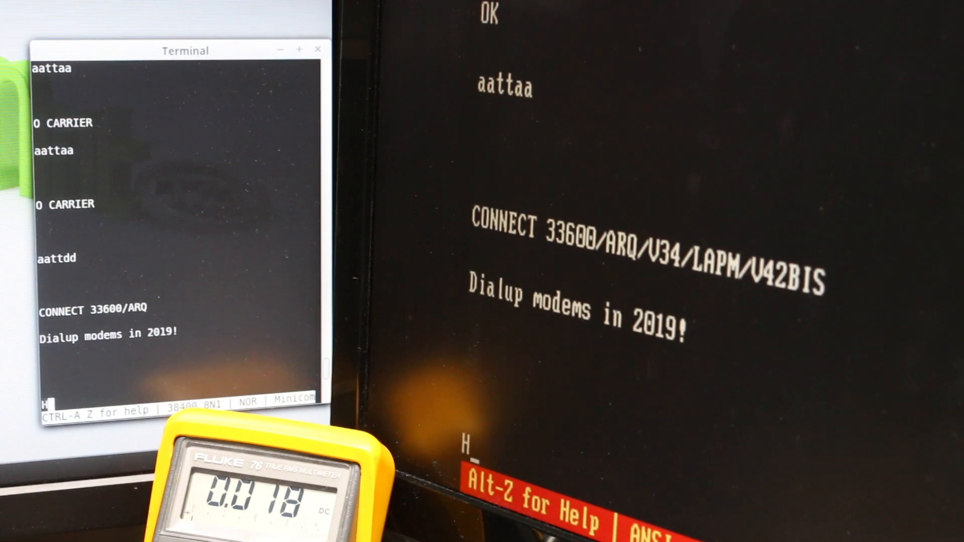
text(ey Youtube, don't break our\\)
key(Return)
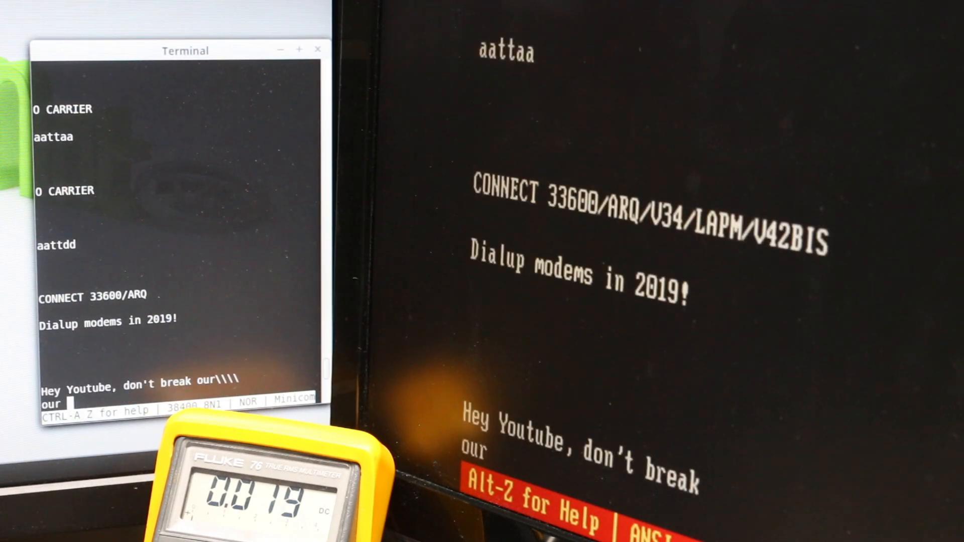
text(our sub counters!)
key(Return)
key(Return)
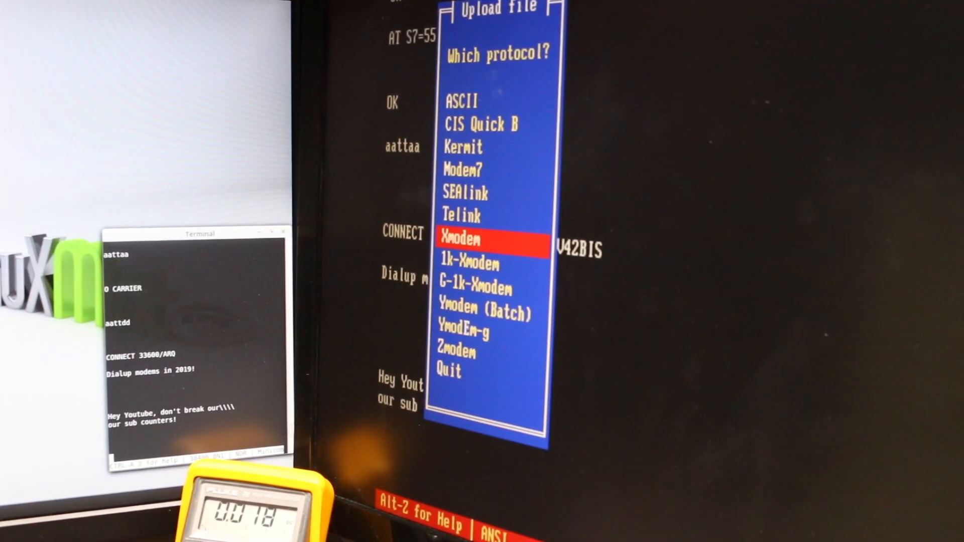
Step: Choose Zmodem as the upload protocol so Telix prompts for the file to send
key(Down)
key(Down)
key(Down)
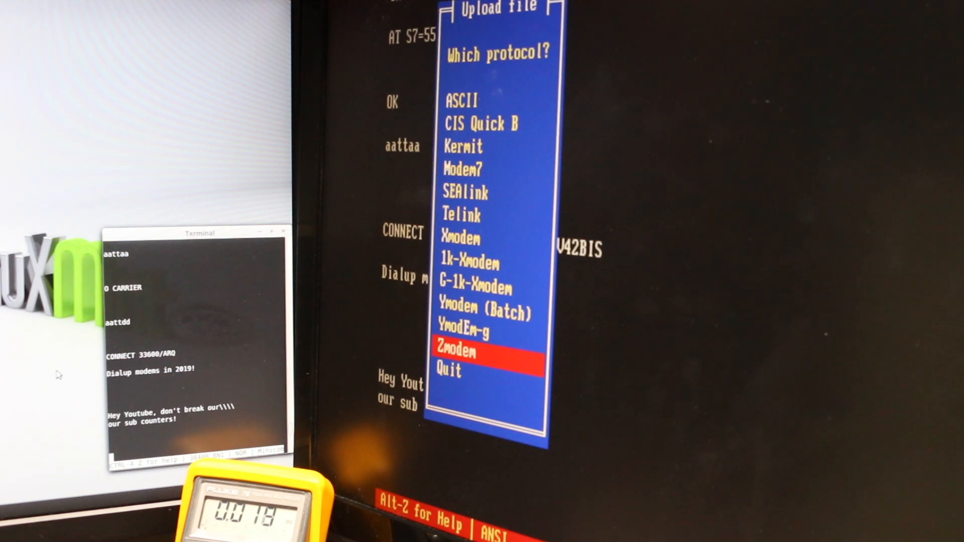
key(Return)
text(t)
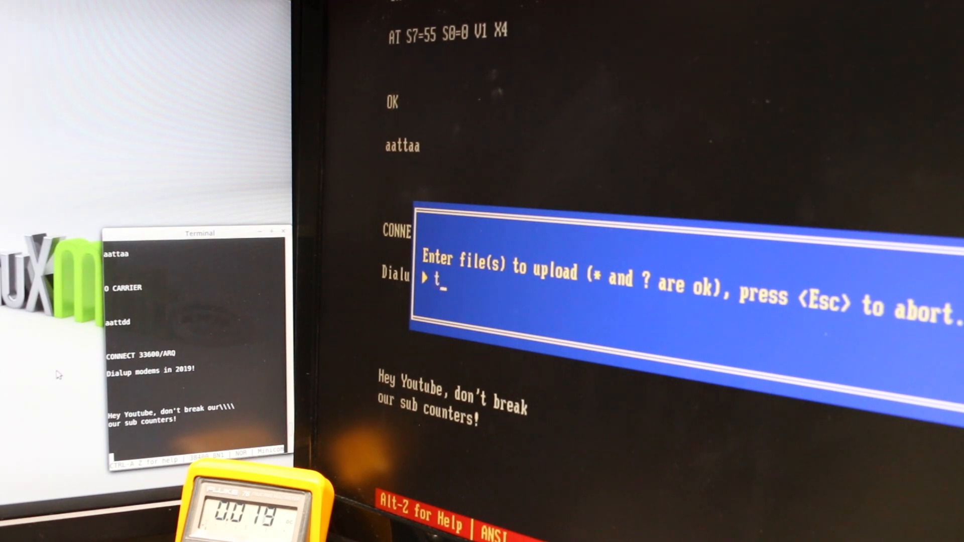
text(elix.exe)
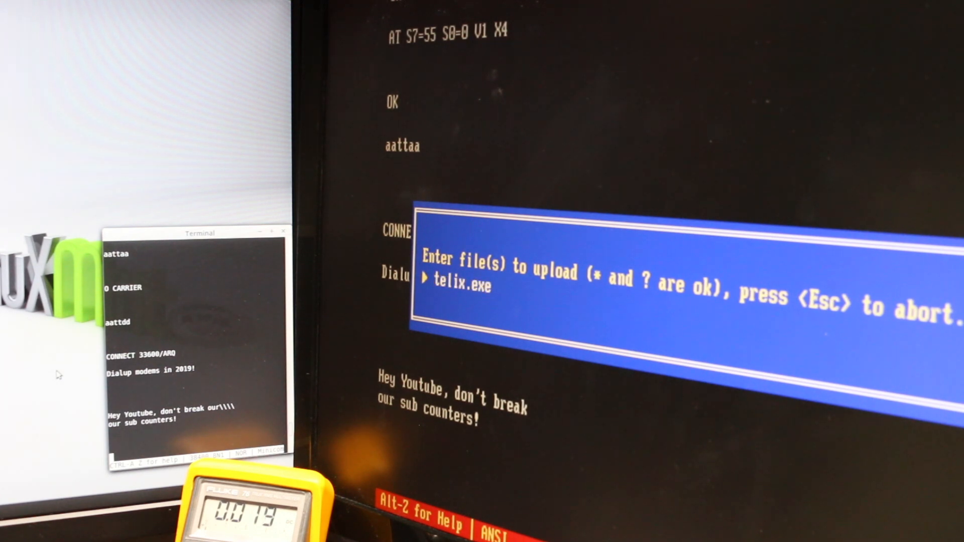